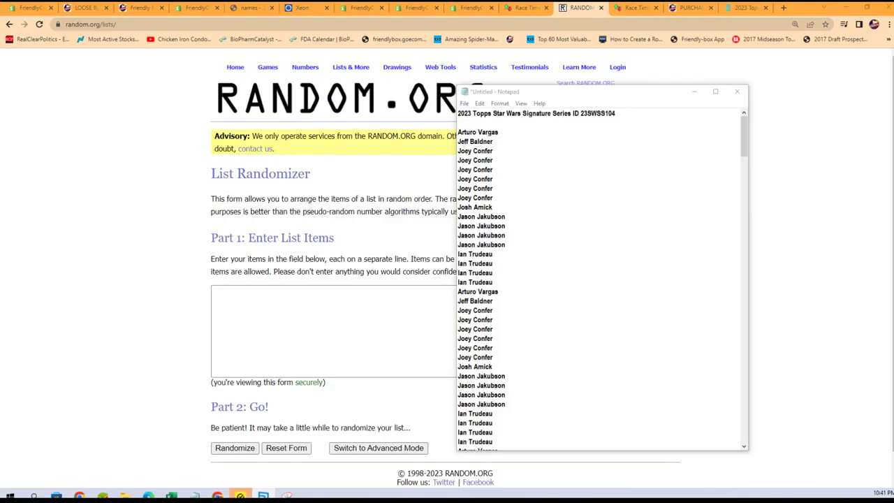
Step: Copy the full list of Star Wars signer names from the Notepad document into the List Randomizer's item field
{"action": "left_click_drag", "start_coordinate": [745, 153], "coordinate": [436, 152]}
{"action": "left_click_drag", "start_coordinate": [431, 226], "coordinate": [444, 234]}
{"action": "right_click", "coordinate": [478, 238]}
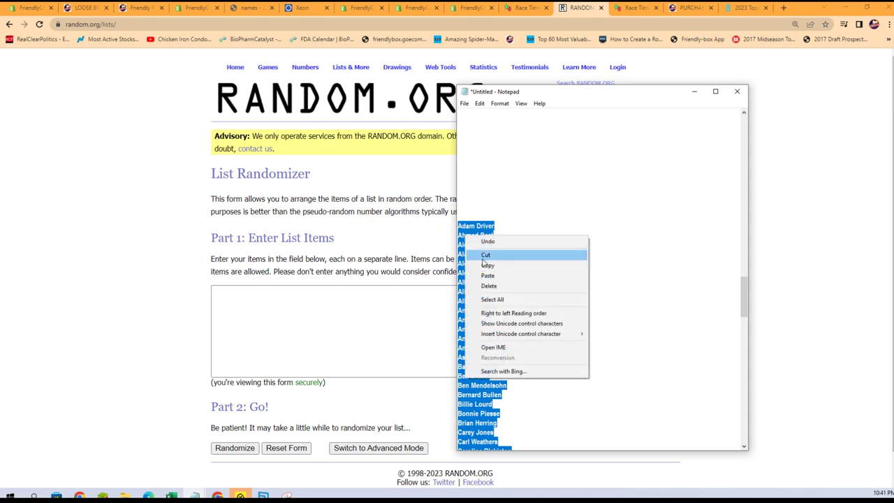
{"action": "left_click", "coordinate": [487, 266]}
{"action": "left_click", "coordinate": [384, 308]}
{"action": "key", "text": "ctrl+v"}
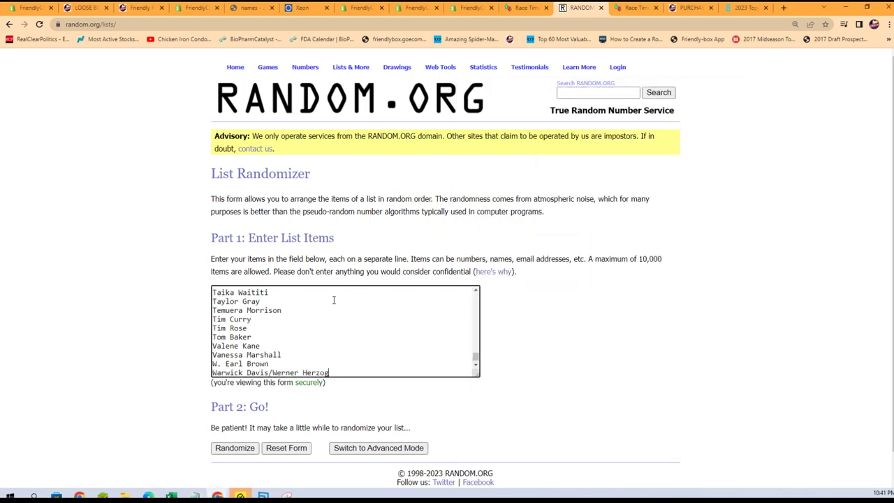
Step: Randomize the list of signer names seven times in total
{"action": "left_click", "coordinate": [235, 448]}
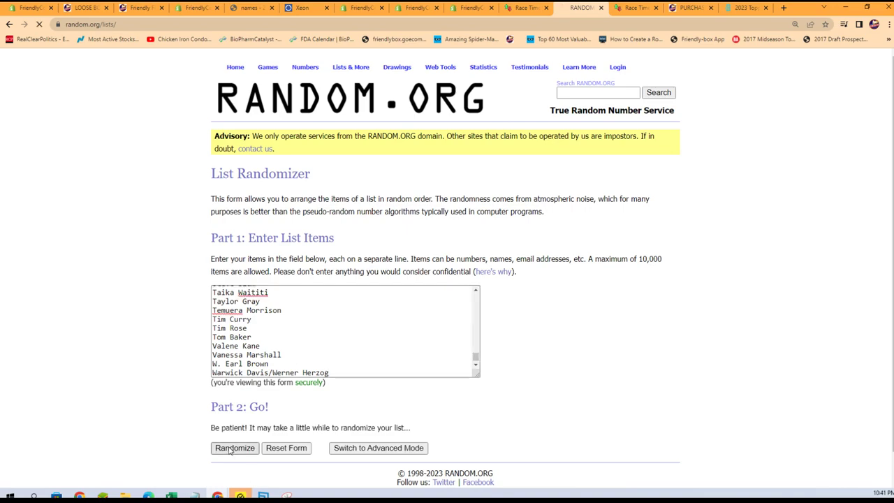
{"action": "scroll", "coordinate": [209, 429], "scroll_direction": "down", "scroll_amount": 5}
{"action": "scroll", "coordinate": [208, 427], "scroll_direction": "down", "scroll_amount": 10}
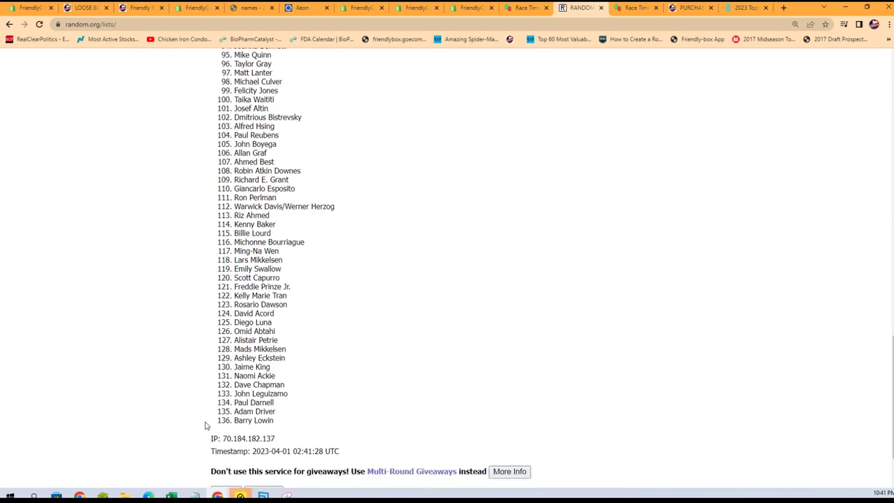
{"action": "left_click", "coordinate": [218, 419]}
{"action": "scroll", "coordinate": [202, 420], "scroll_direction": "down", "scroll_amount": 15}
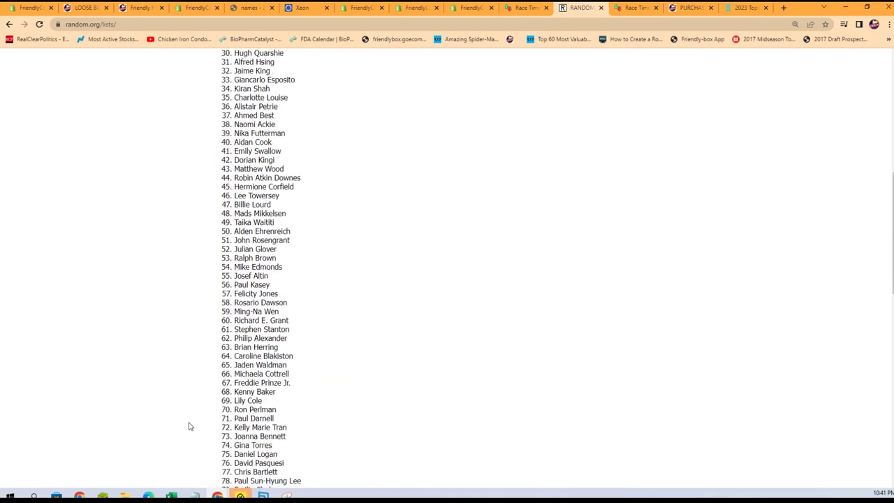
{"action": "left_click", "coordinate": [220, 417]}
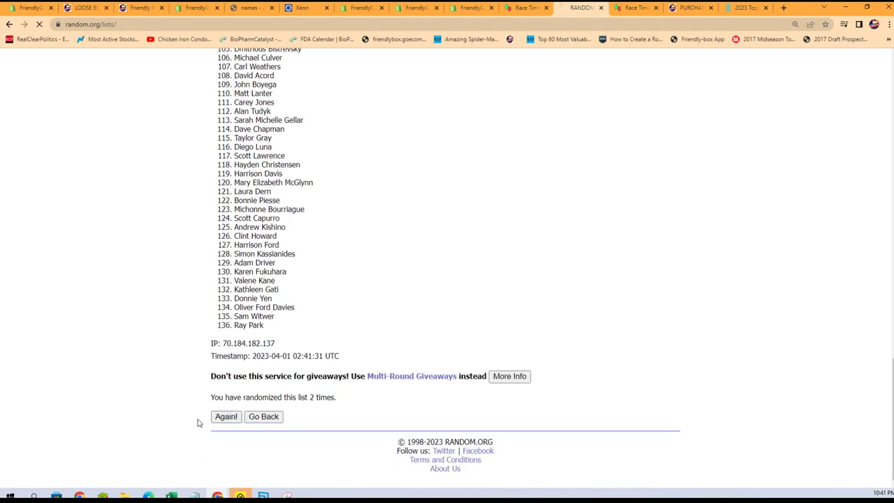
{"action": "scroll", "coordinate": [198, 420], "scroll_direction": "down", "scroll_amount": 8}
{"action": "scroll", "coordinate": [196, 419], "scroll_direction": "down", "scroll_amount": 10}
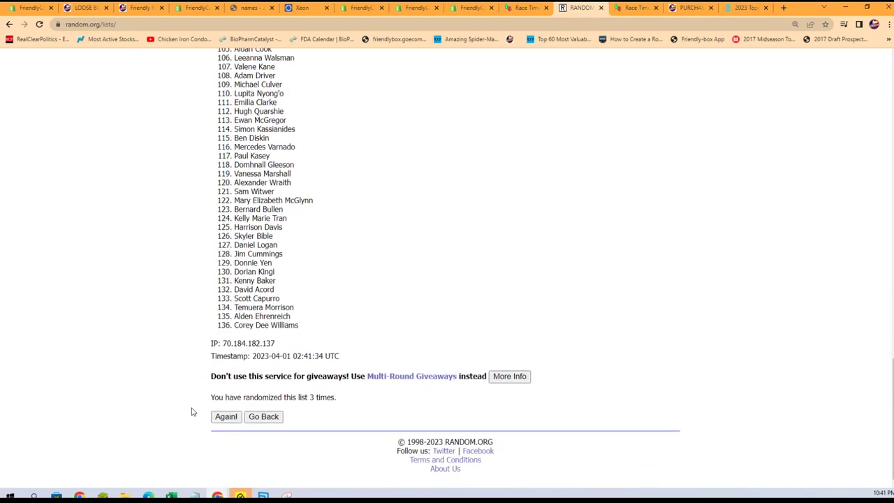
{"action": "left_click", "coordinate": [218, 418]}
{"action": "scroll", "coordinate": [195, 419], "scroll_direction": "down", "scroll_amount": 15}
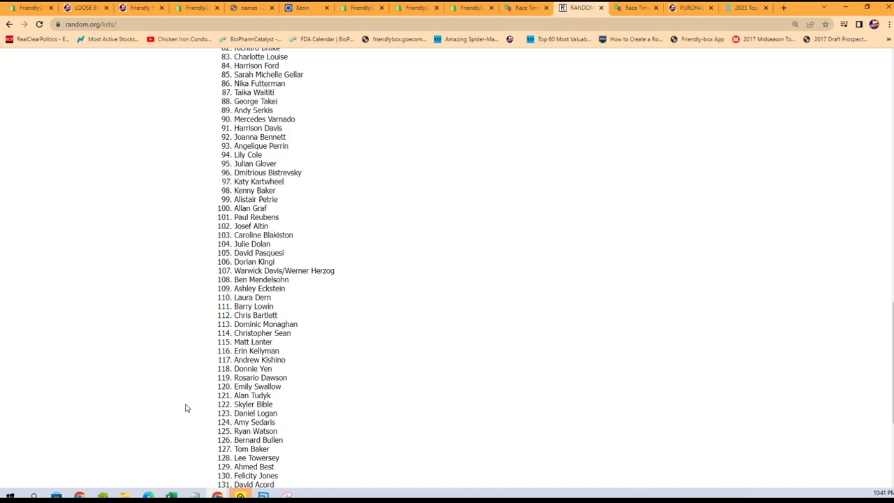
{"action": "left_click", "coordinate": [226, 417]}
{"action": "scroll", "coordinate": [204, 420], "scroll_direction": "down", "scroll_amount": 15}
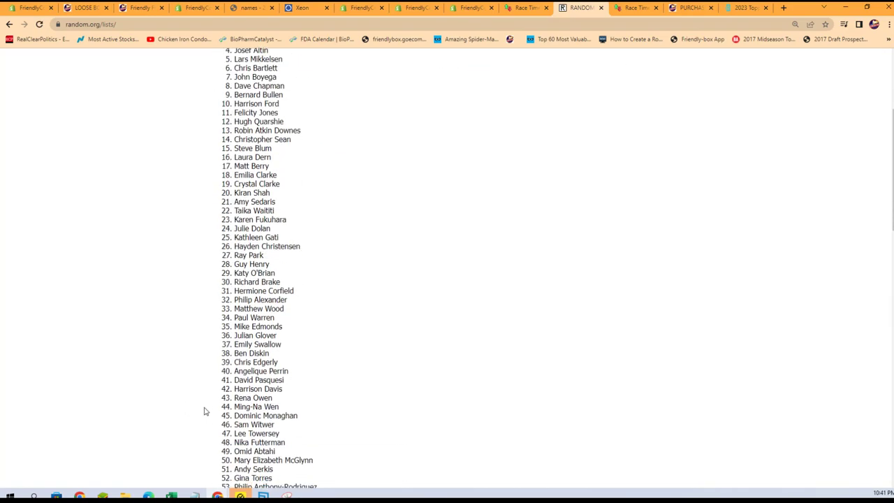
{"action": "scroll", "coordinate": [199, 412], "scroll_direction": "down", "scroll_amount": 2}
{"action": "left_click", "coordinate": [222, 417]}
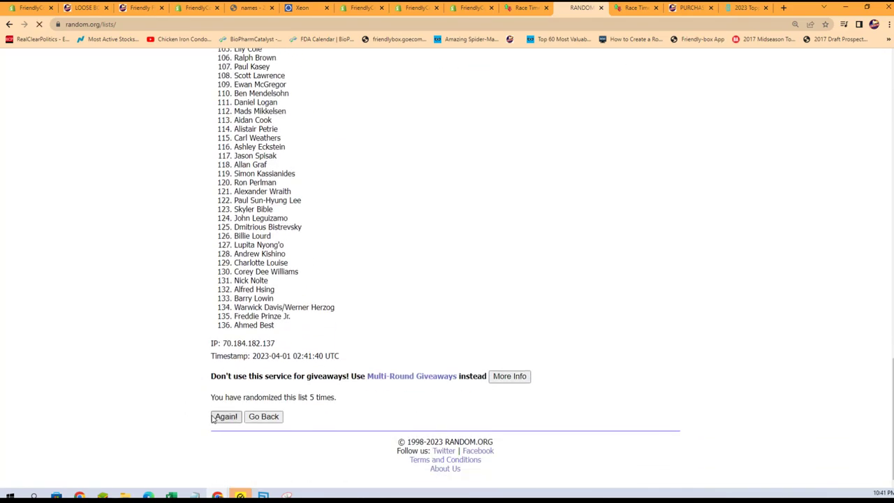
{"action": "scroll", "coordinate": [199, 414], "scroll_direction": "down", "scroll_amount": 6}
{"action": "scroll", "coordinate": [194, 407], "scroll_direction": "down", "scroll_amount": 12}
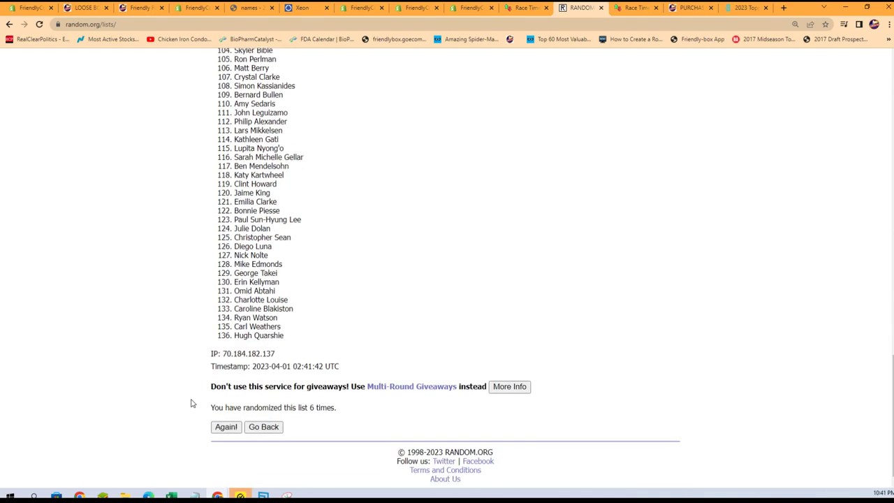
{"action": "left_click", "coordinate": [220, 419]}
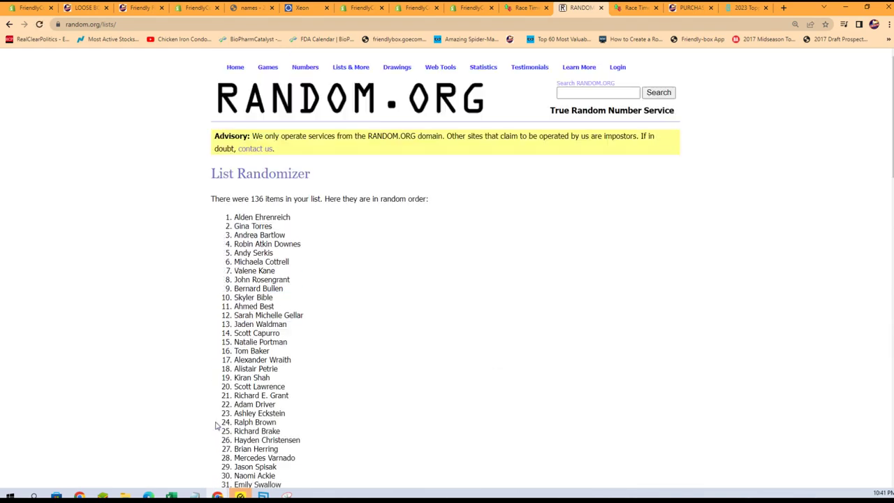
{"action": "scroll", "coordinate": [210, 415], "scroll_direction": "down", "scroll_amount": 12}
{"action": "scroll", "coordinate": [205, 412], "scroll_direction": "down", "scroll_amount": 4}
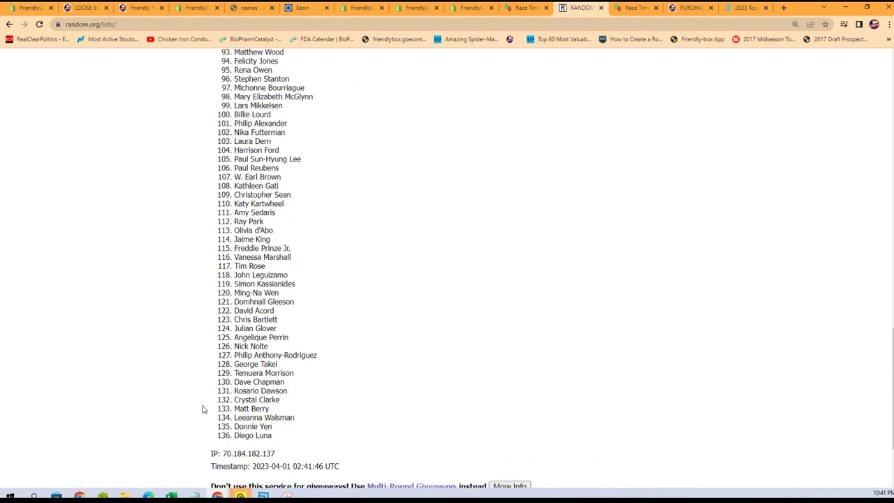
Step: Copy all 136 signer names from the final randomized list
{"action": "left_click_drag", "start_coordinate": [275, 393], "coordinate": [229, 192]}
{"action": "right_click", "coordinate": [254, 202]}
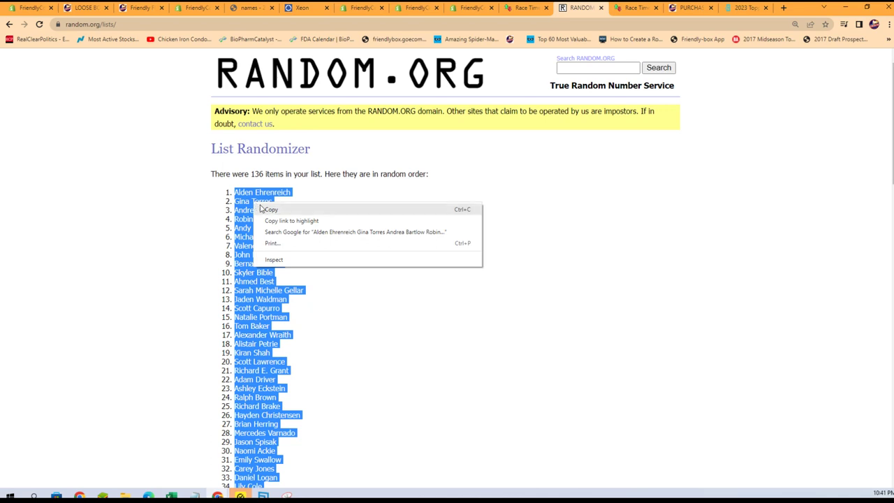
{"action": "left_click", "coordinate": [266, 209]}
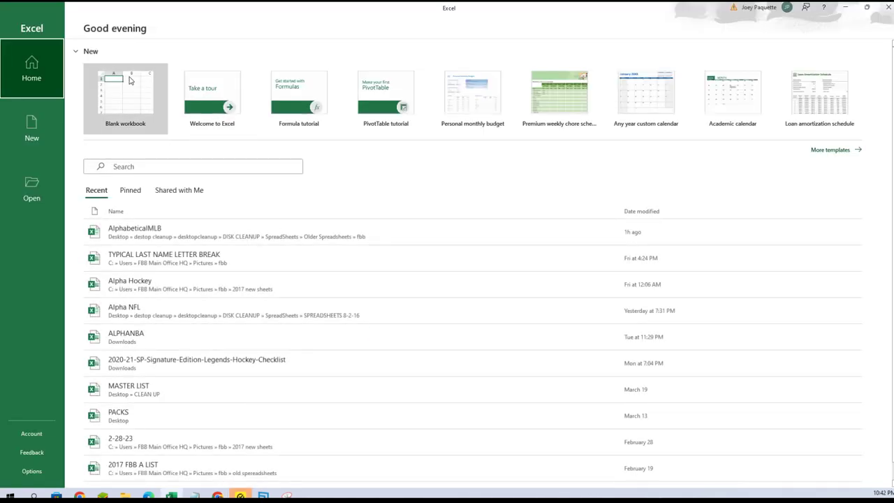
Step: Create a blank workbook in Excel and widen column B to fit long names
{"action": "left_click", "coordinate": [130, 81]}
{"action": "left_click", "coordinate": [64, 102]}
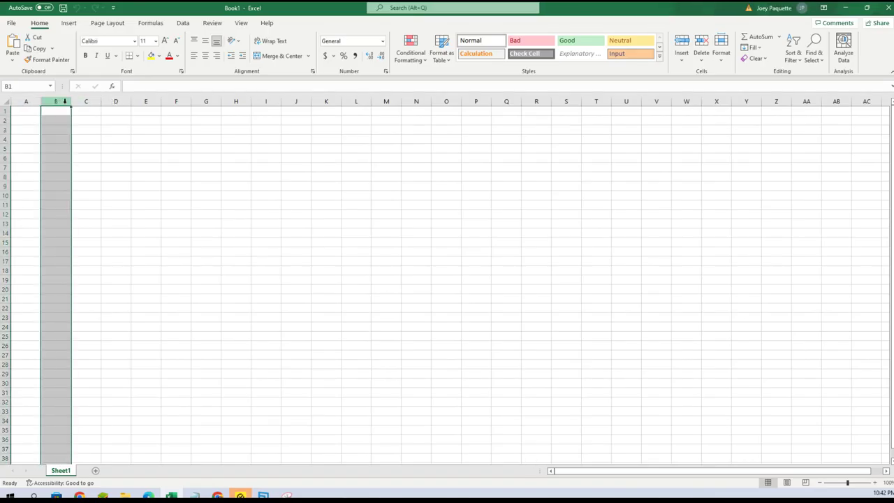
{"action": "left_click_drag", "start_coordinate": [64, 101], "coordinate": [232, 102]}
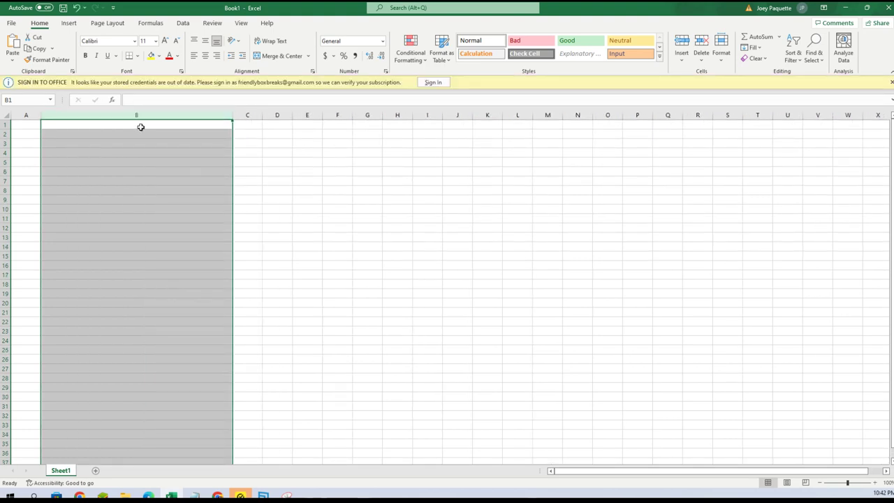
Step: Paste the randomized signer names as plain text starting in cell B1, and widen column A
{"action": "left_click", "coordinate": [151, 125]}
{"action": "right_click", "coordinate": [151, 125]}
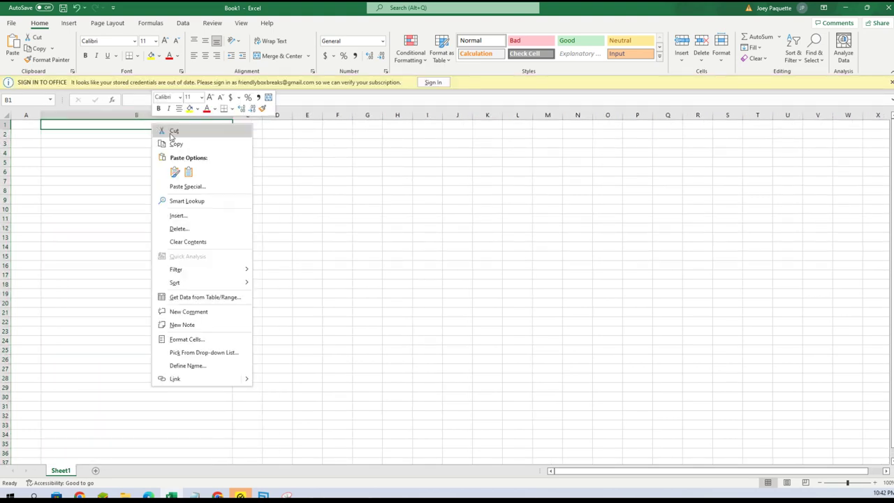
{"action": "left_click", "coordinate": [187, 186]}
{"action": "left_click", "coordinate": [116, 132]}
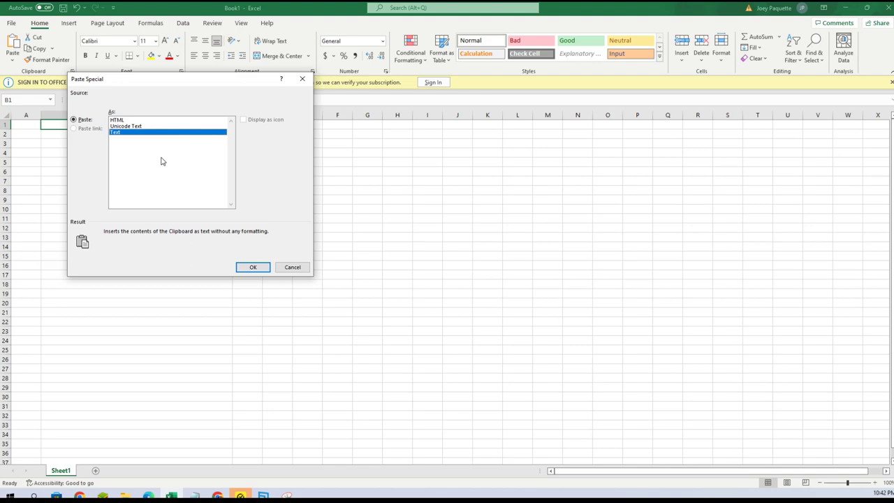
{"action": "left_click", "coordinate": [253, 267]}
{"action": "left_click", "coordinate": [28, 115]}
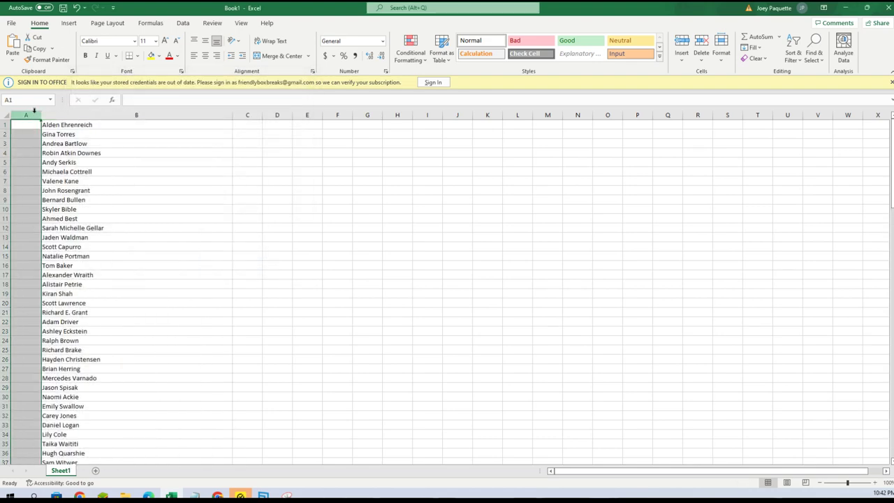
{"action": "left_click_drag", "start_coordinate": [40, 113], "coordinate": [121, 109]}
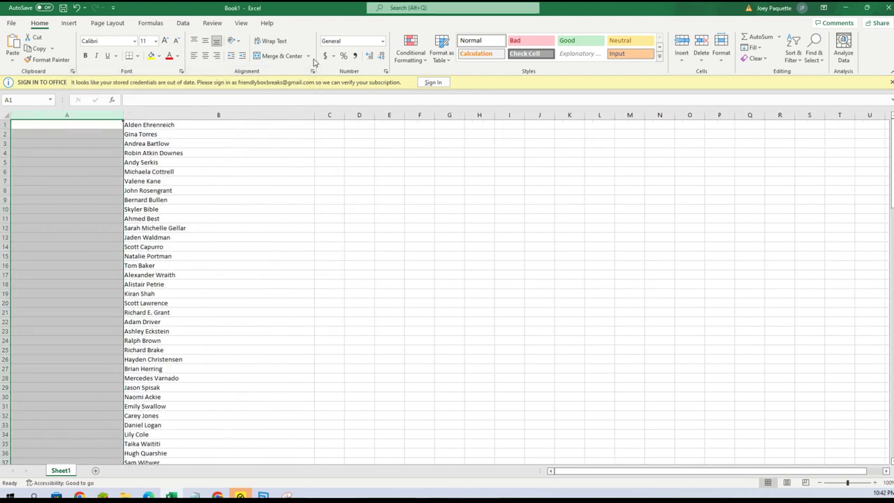
Step: Switch back to the browser and bring up an empty List Randomizer form
{"action": "key", "text": "alt+Tab"}
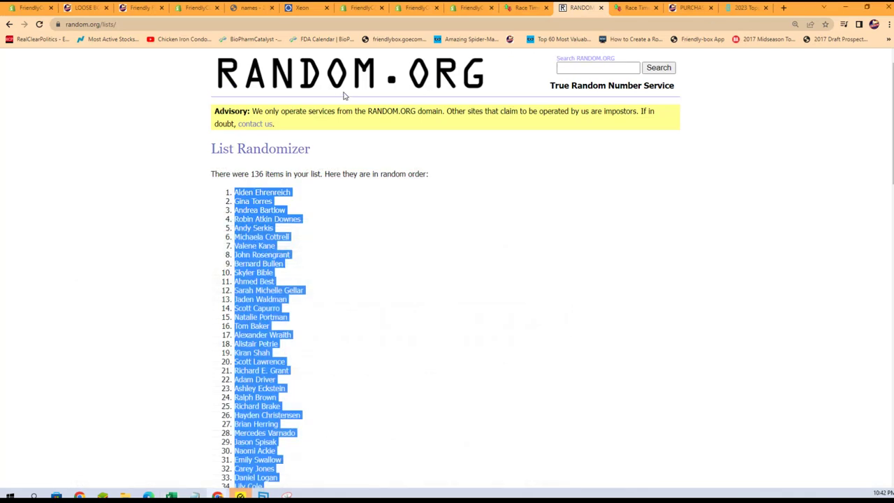
{"action": "scroll", "coordinate": [343, 95], "scroll_direction": "up", "scroll_amount": 1}
{"action": "left_click", "coordinate": [364, 80]}
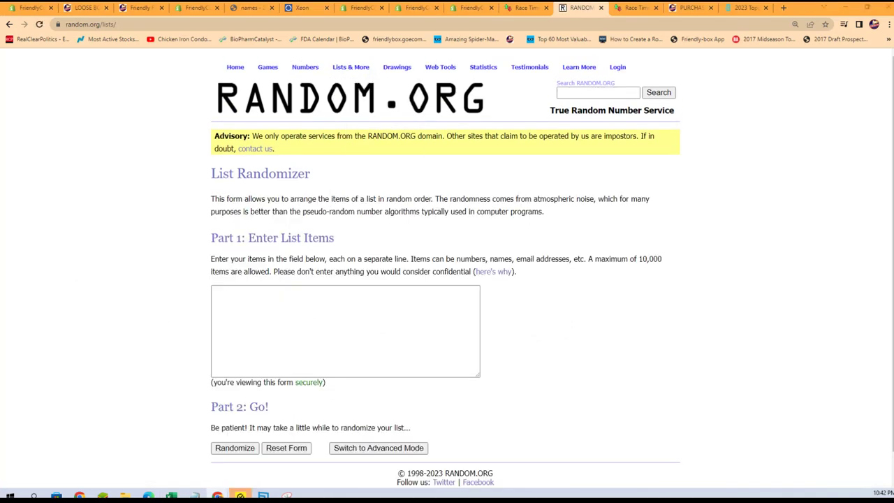
Step: Copy the complete participant list beneath the Star Wars Signature Series heading in Notepad and paste it into the List Randomizer's item field
{"action": "key", "text": "alt+Tab"}
{"action": "scroll", "coordinate": [524, 289], "scroll_direction": "up", "scroll_amount": 8}
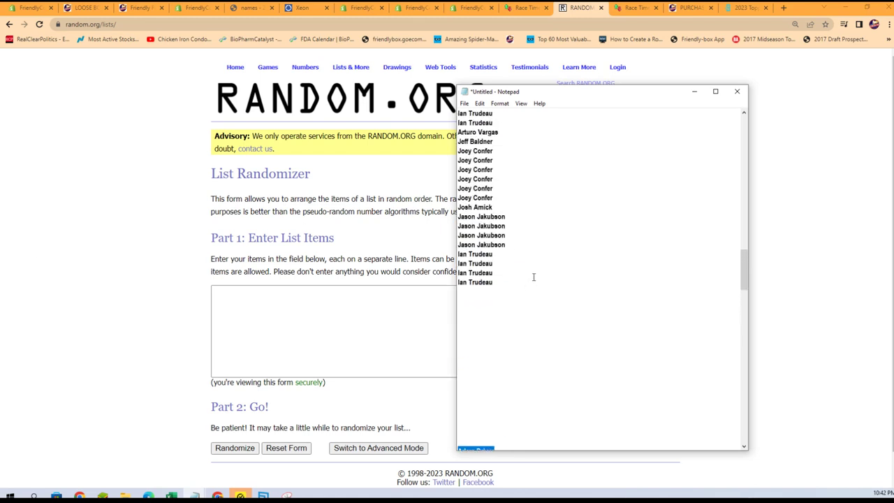
{"action": "left_click_drag", "start_coordinate": [499, 283], "coordinate": [454, 137]}
{"action": "right_click", "coordinate": [482, 149]}
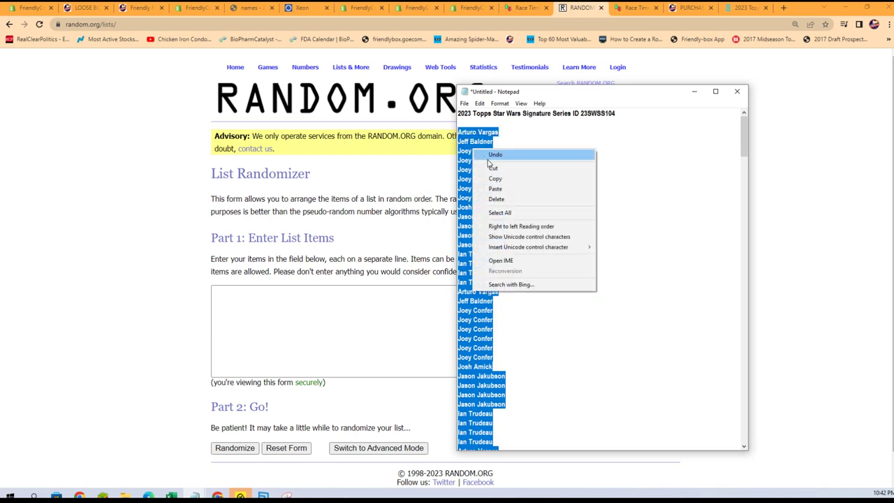
{"action": "left_click", "coordinate": [495, 178]}
{"action": "left_click", "coordinate": [305, 321]}
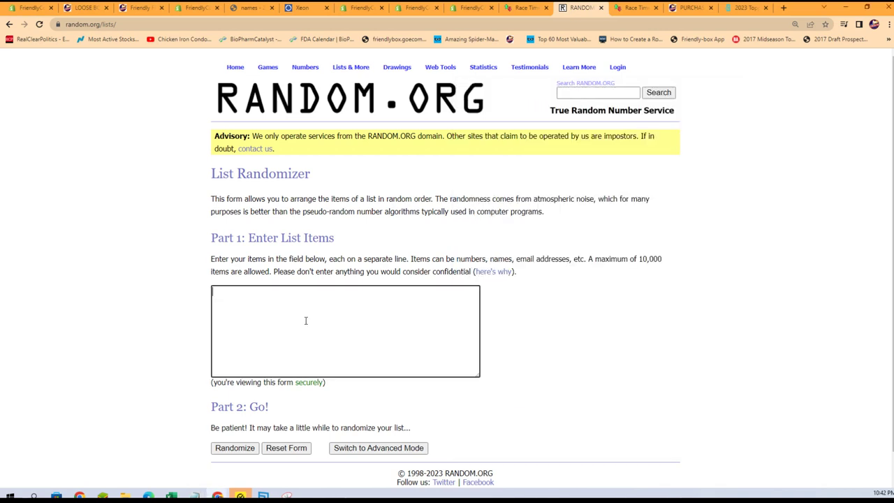
{"action": "key", "text": "ctrl+v"}
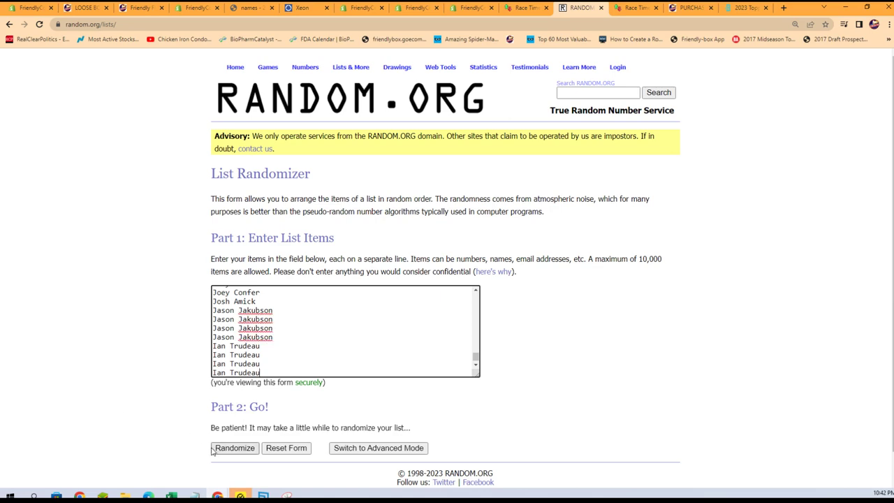
Step: Randomize the participant list seven times in total
{"action": "left_click", "coordinate": [217, 448]}
{"action": "scroll", "coordinate": [182, 434], "scroll_direction": "down", "scroll_amount": 7}
{"action": "scroll", "coordinate": [180, 439], "scroll_direction": "down", "scroll_amount": 9}
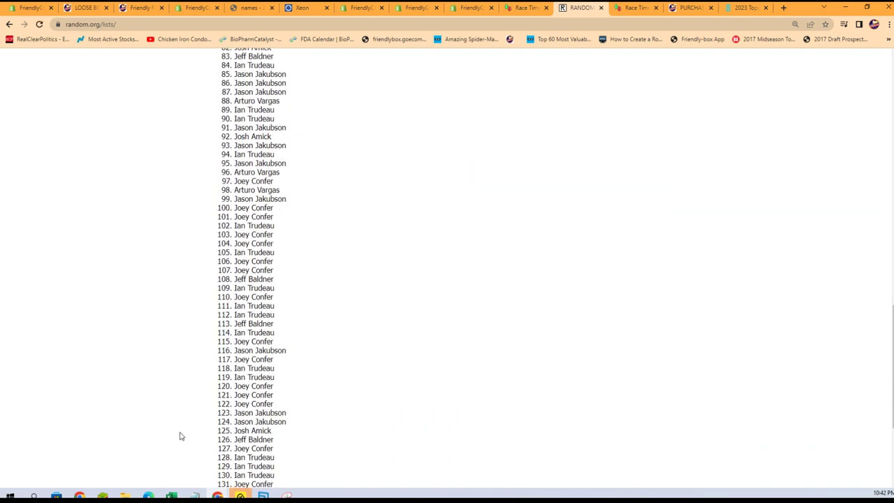
{"action": "left_click", "coordinate": [213, 416]}
{"action": "scroll", "coordinate": [192, 409], "scroll_direction": "down", "scroll_amount": 15}
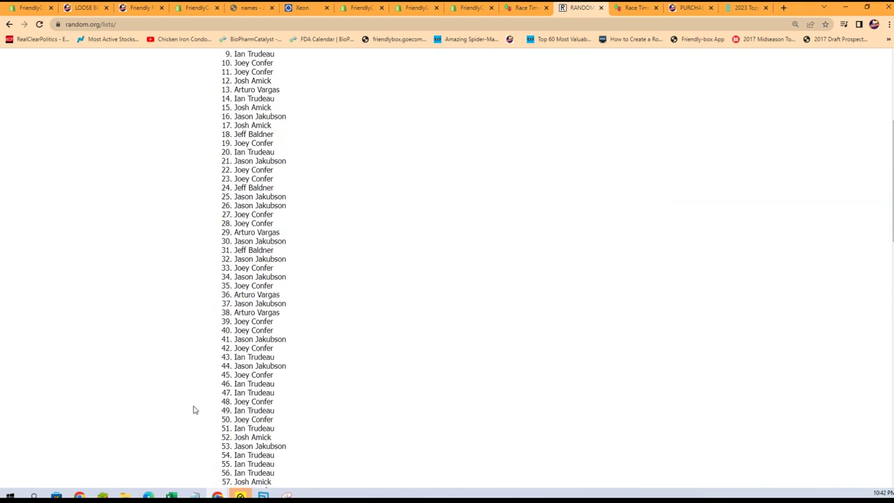
{"action": "scroll", "coordinate": [183, 405], "scroll_direction": "down", "scroll_amount": 1}
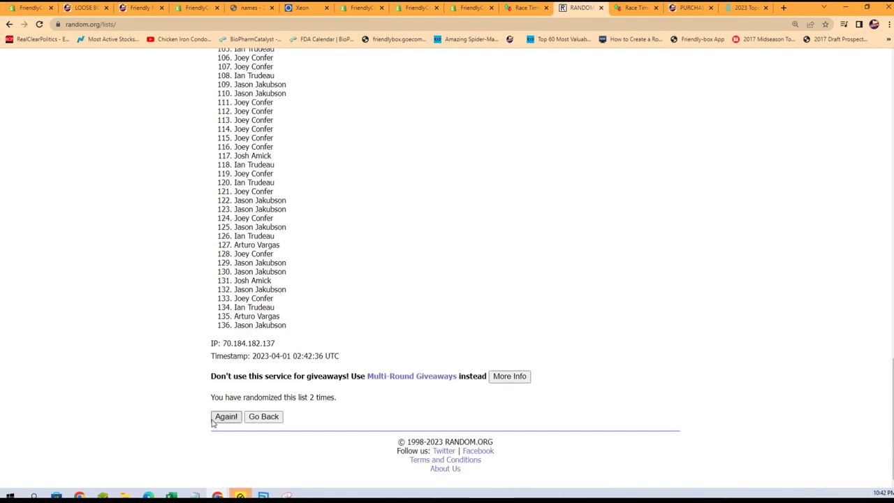
{"action": "scroll", "coordinate": [194, 414], "scroll_direction": "down", "scroll_amount": 15}
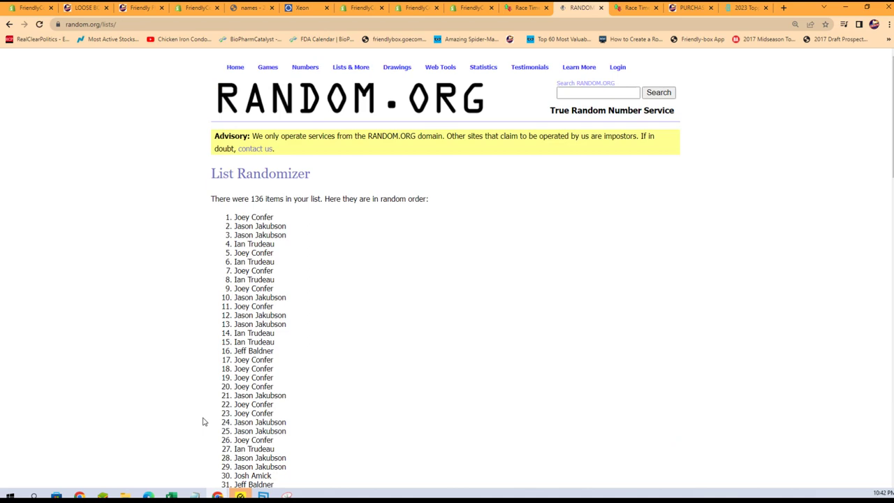
{"action": "scroll", "coordinate": [199, 421], "scroll_direction": "down", "scroll_amount": 15}
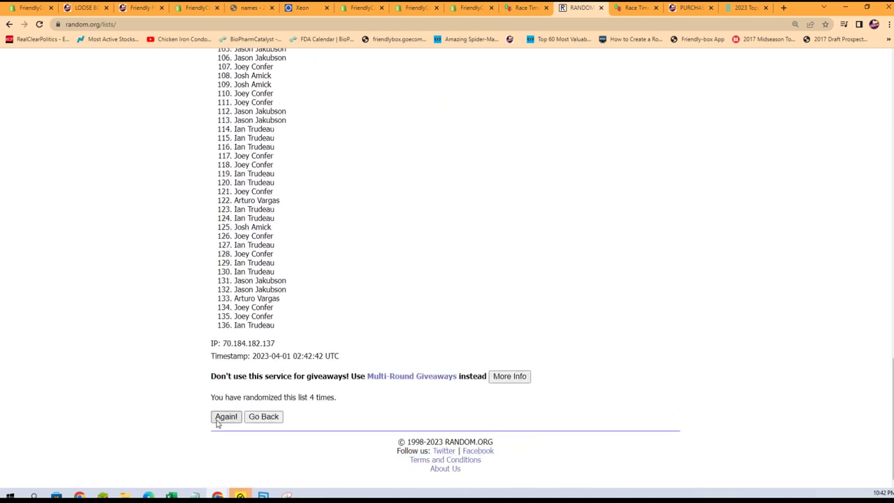
{"action": "left_click", "coordinate": [218, 420]}
{"action": "scroll", "coordinate": [181, 423], "scroll_direction": "down", "scroll_amount": 6}
{"action": "scroll", "coordinate": [169, 426], "scroll_direction": "down", "scroll_amount": 9}
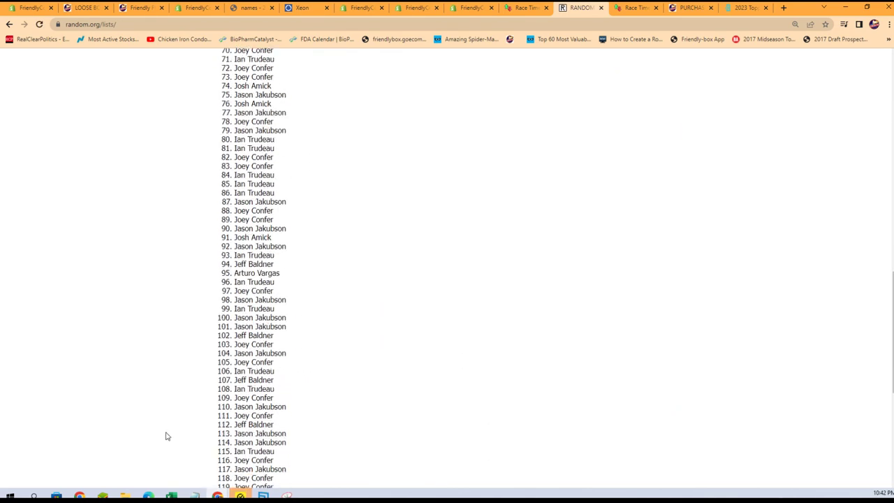
{"action": "scroll", "coordinate": [201, 413], "scroll_direction": "down", "scroll_amount": 15}
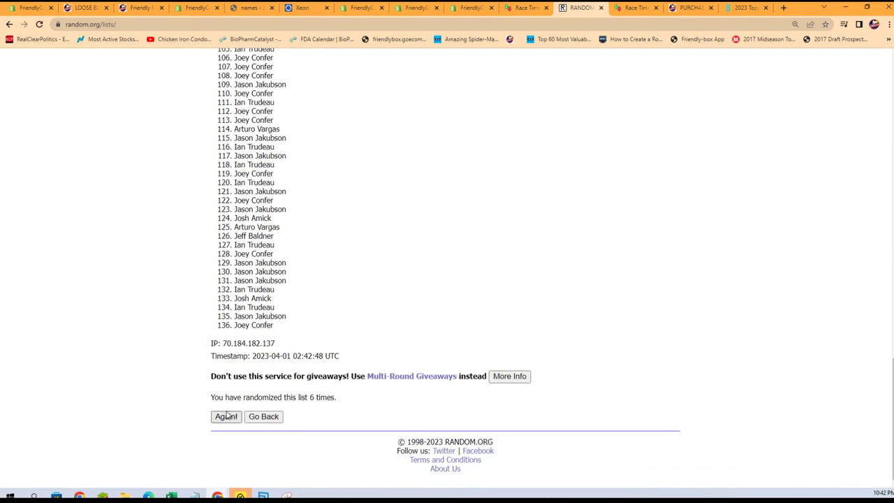
{"action": "scroll", "coordinate": [217, 409], "scroll_direction": "down", "scroll_amount": 10}
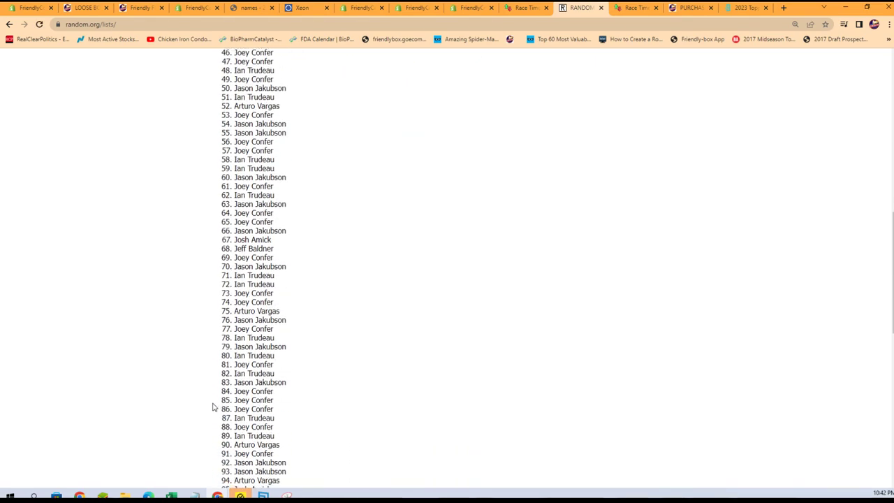
Step: Copy all the randomized participant names in the List Randomizer results, from the last entry up to the first
{"action": "scroll", "coordinate": [207, 426], "scroll_direction": "down", "scroll_amount": 5}
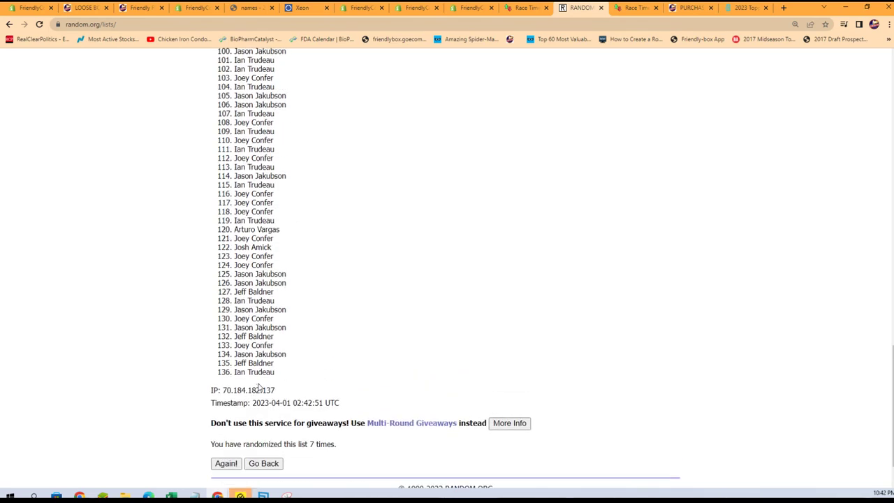
{"action": "left_click_drag", "start_coordinate": [275, 378], "coordinate": [242, 157]}
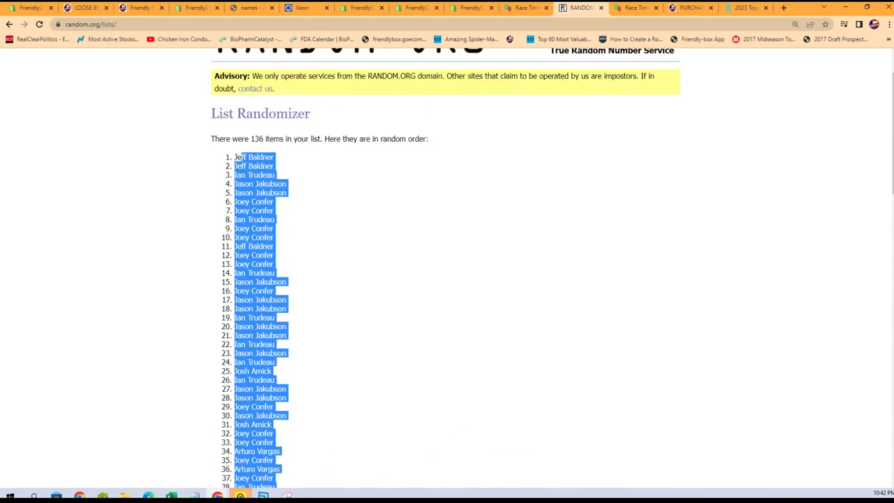
{"action": "right_click", "coordinate": [236, 164]}
{"action": "left_click", "coordinate": [253, 173]}
Step: Switch to Excel, paste the participant names as plain text starting in cell A1, and narrow column A to fit them
{"action": "left_click", "coordinate": [171, 496]}
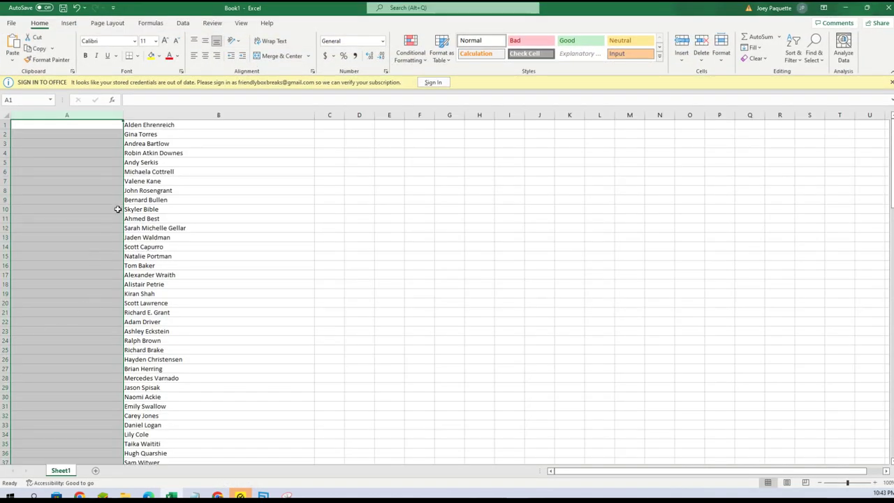
{"action": "left_click", "coordinate": [79, 124]}
{"action": "right_click", "coordinate": [79, 125]}
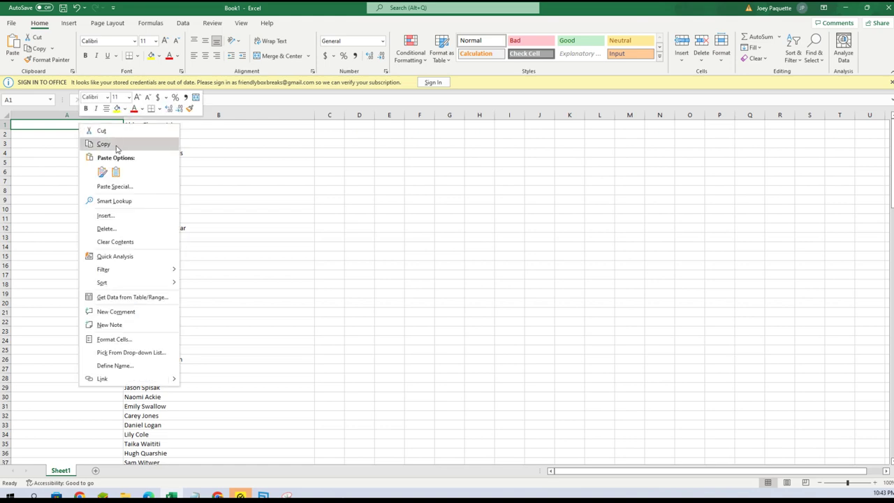
{"action": "left_click", "coordinate": [115, 187]}
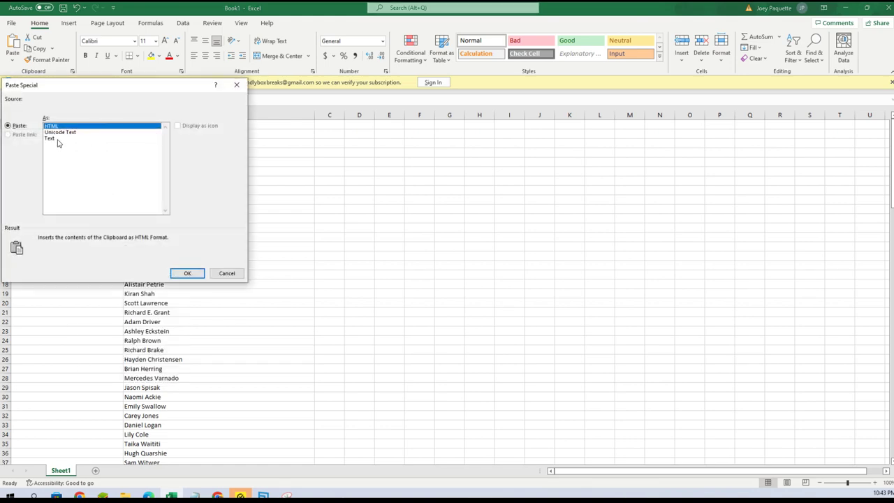
{"action": "left_click", "coordinate": [58, 139]}
{"action": "left_click", "coordinate": [187, 273]}
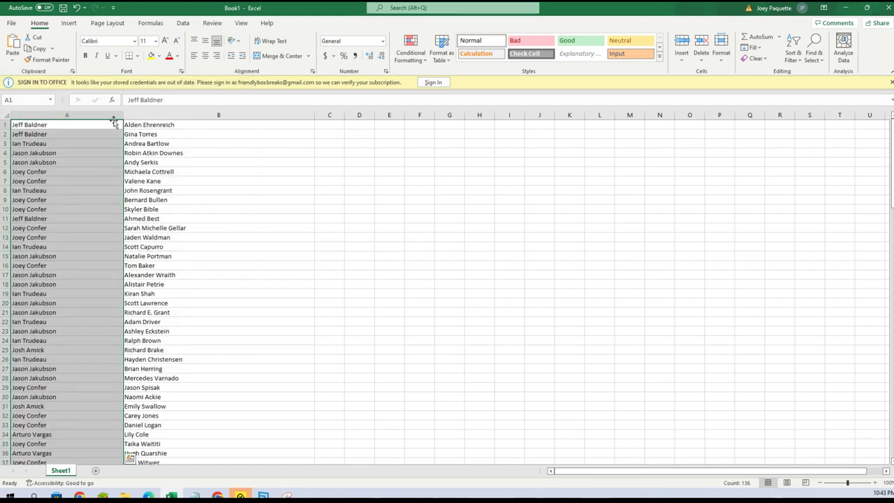
{"action": "left_click_drag", "start_coordinate": [123, 116], "coordinate": [69, 119]}
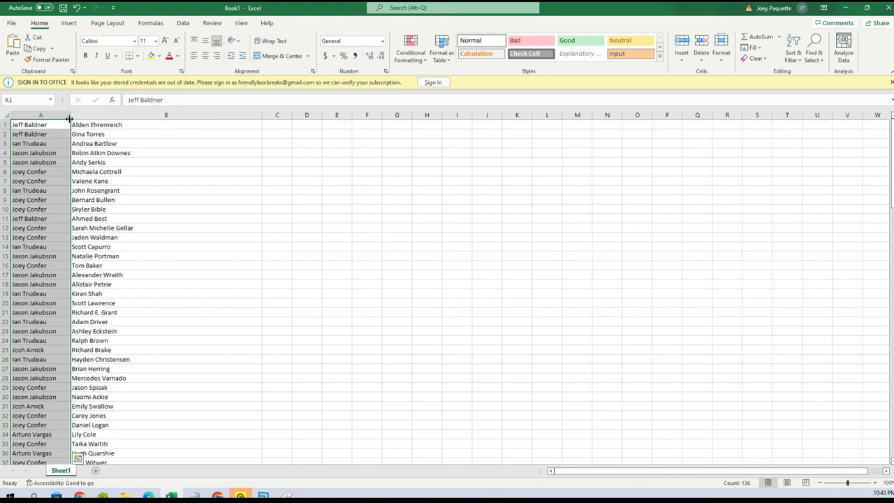
Step: Review the participant and signer pairings in columns A and B row by row, from row 1 down to row 136
{"action": "left_click", "coordinate": [874, 482]}
{"action": "left_click", "coordinate": [874, 482]}
{"action": "left_click", "coordinate": [874, 483]}
{"action": "left_click", "coordinate": [875, 482]}
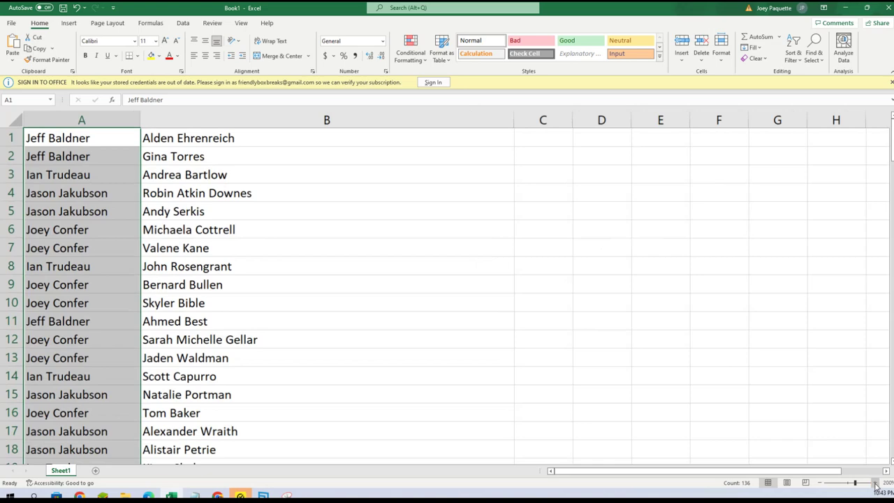
{"action": "left_click", "coordinate": [875, 483]}
{"action": "left_click", "coordinate": [875, 483]}
{"action": "left_click", "coordinate": [137, 142]}
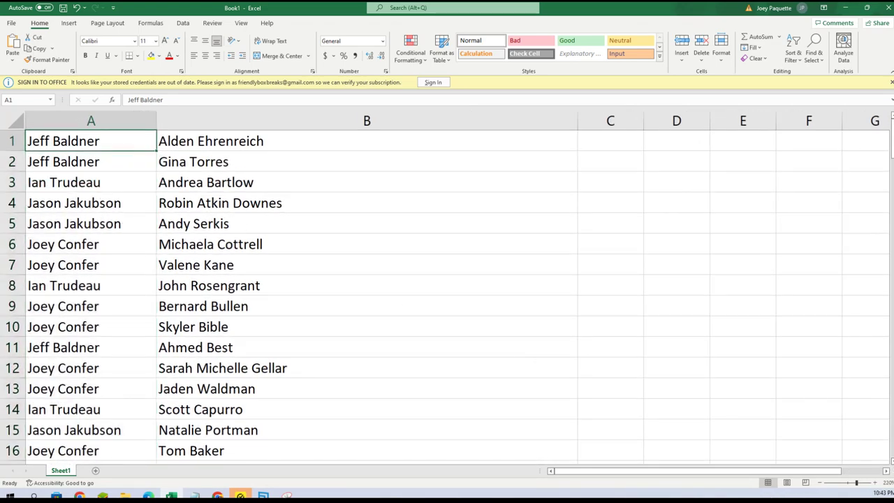
{"action": "scroll", "coordinate": [447, 293], "scroll_direction": "down", "scroll_amount": 2}
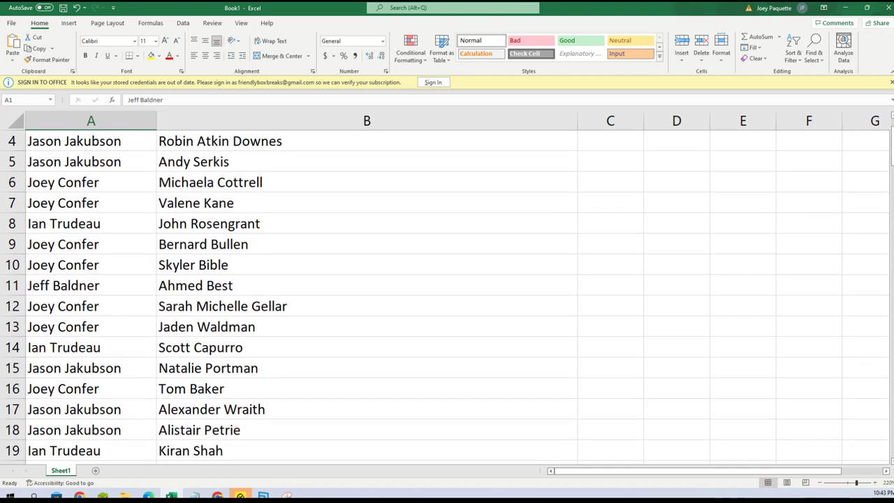
{"action": "scroll", "coordinate": [892, 462], "scroll_direction": "down", "scroll_amount": 2}
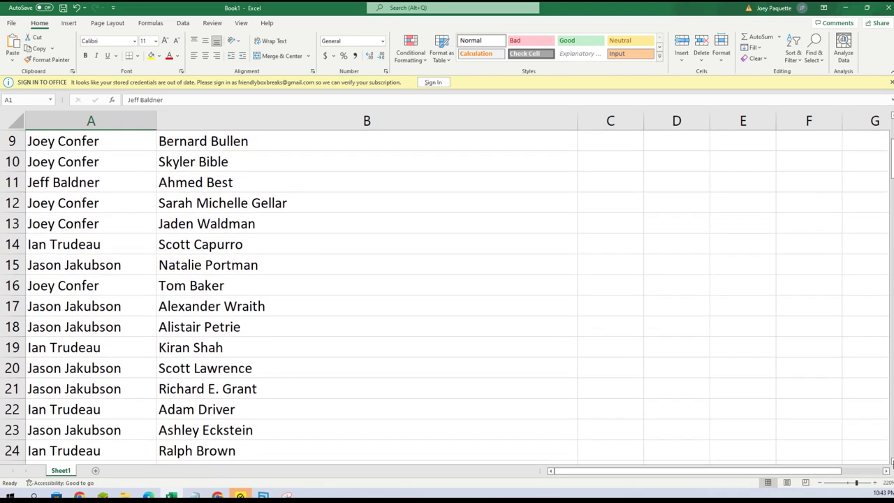
{"action": "left_click", "coordinate": [889, 462]}
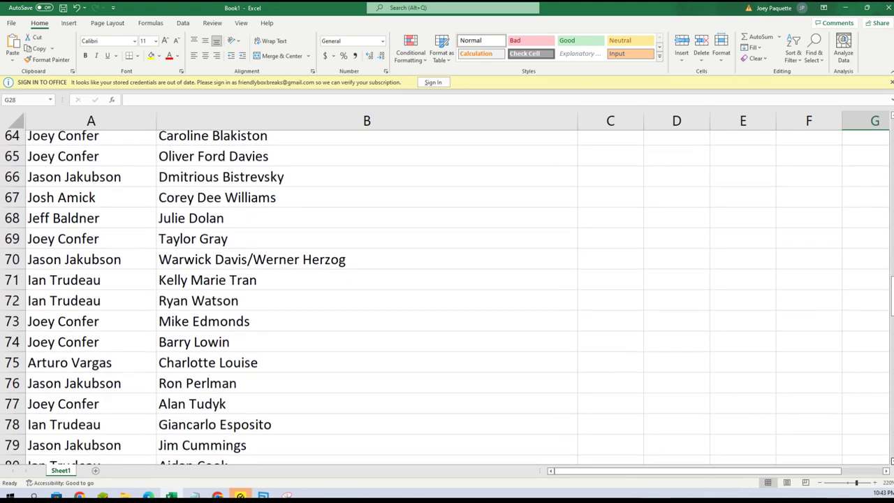
{"action": "scroll", "coordinate": [447, 293], "scroll_direction": "down", "scroll_amount": 1}
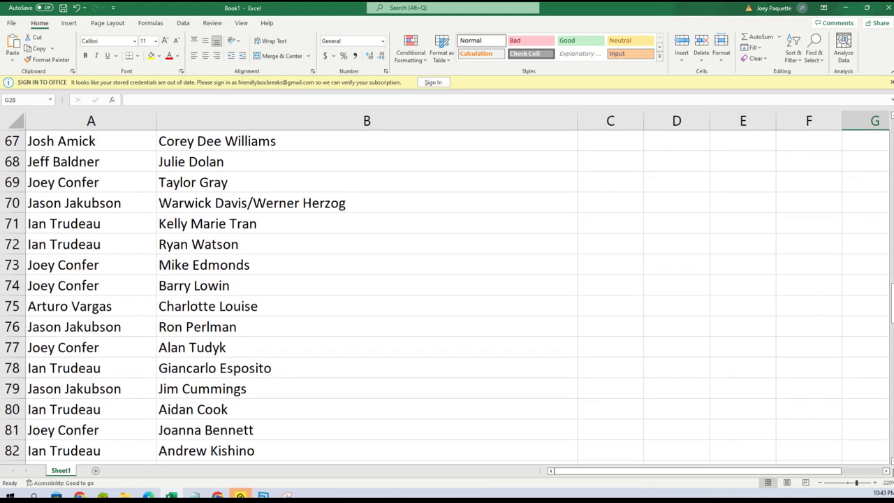
{"action": "scroll", "coordinate": [447, 293], "scroll_direction": "down", "scroll_amount": 2}
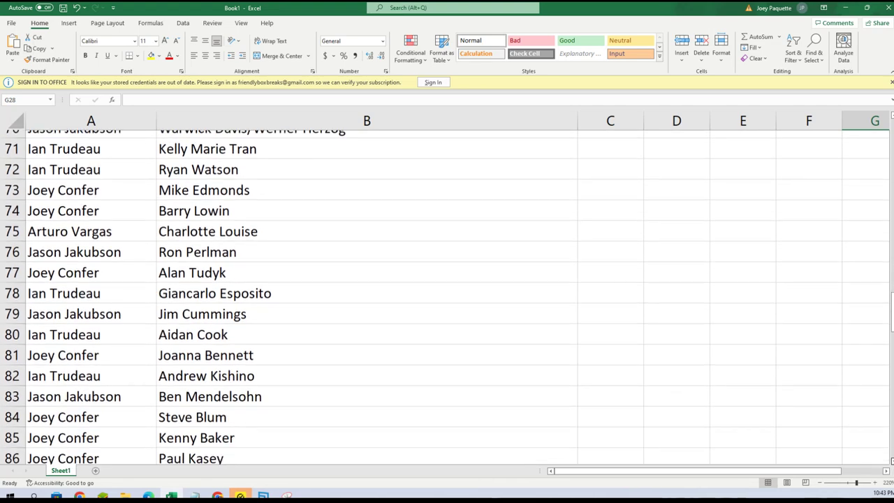
{"action": "scroll", "coordinate": [447, 293], "scroll_direction": "down", "scroll_amount": 2}
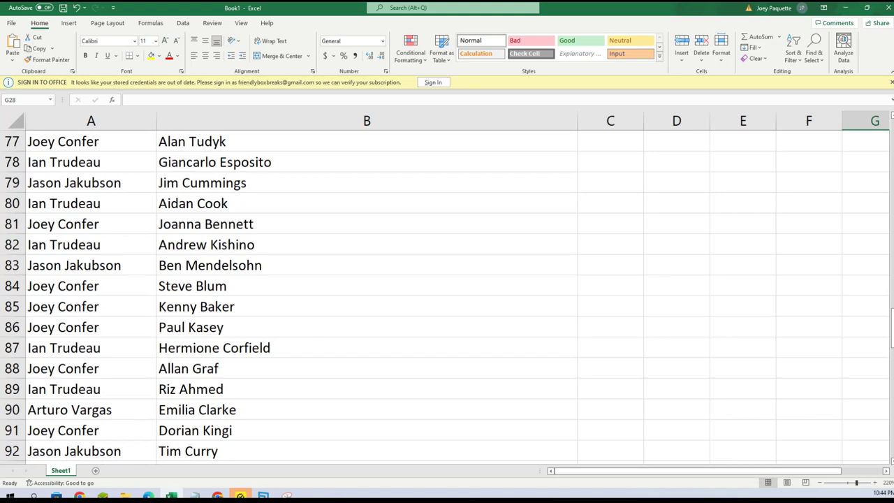
{"action": "scroll", "coordinate": [447, 293], "scroll_direction": "down", "scroll_amount": 2}
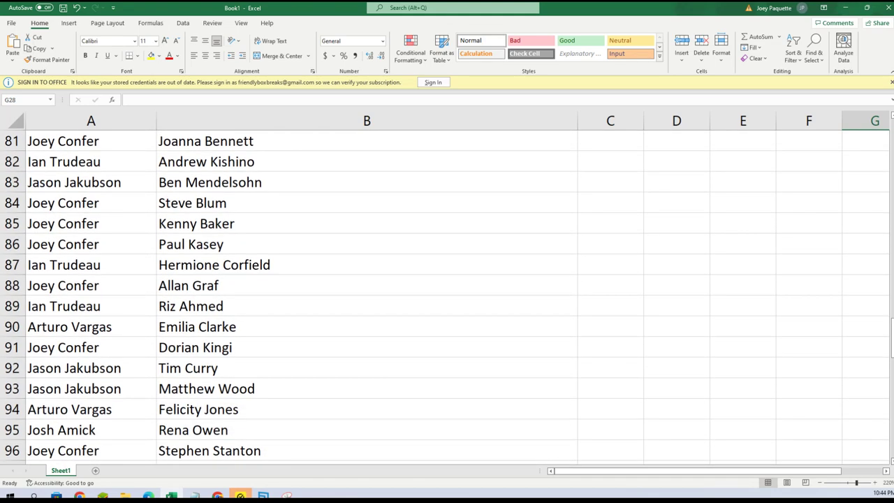
{"action": "scroll", "coordinate": [892, 462], "scroll_direction": "down", "scroll_amount": 2}
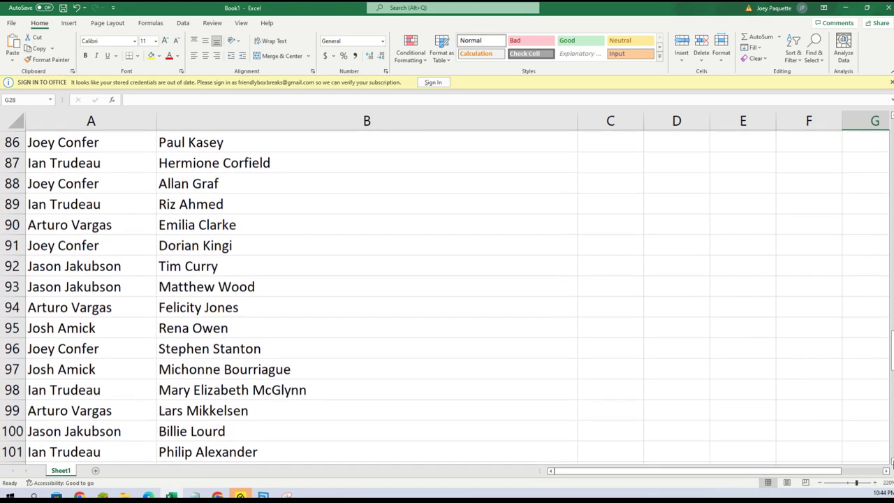
{"action": "scroll", "coordinate": [892, 463], "scroll_direction": "down", "scroll_amount": 1}
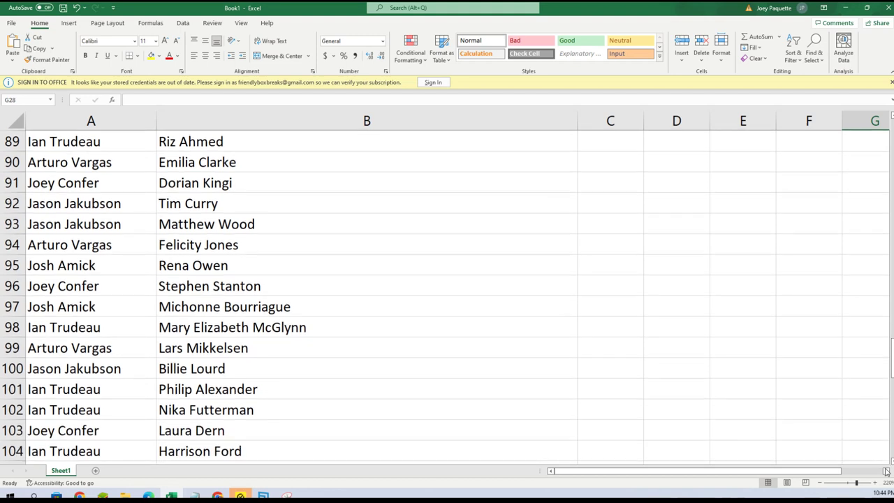
{"action": "left_click", "coordinate": [886, 471]}
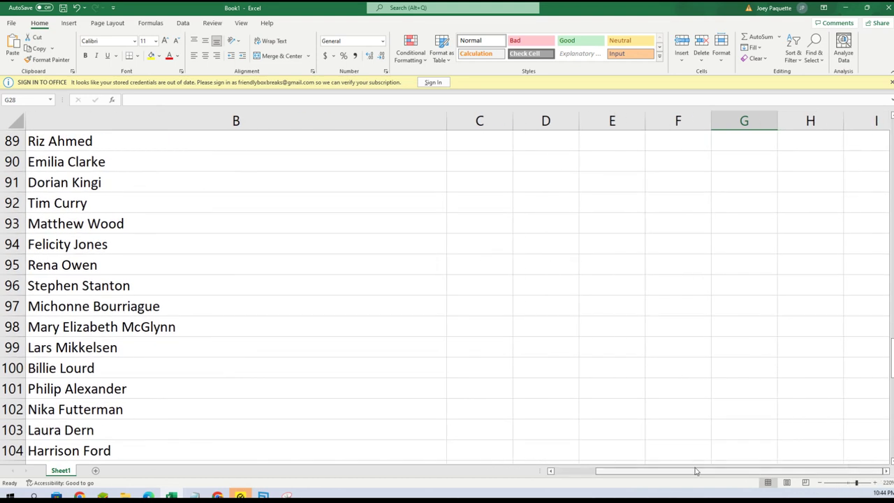
{"action": "left_click_drag", "start_coordinate": [687, 473], "coordinate": [642, 473]}
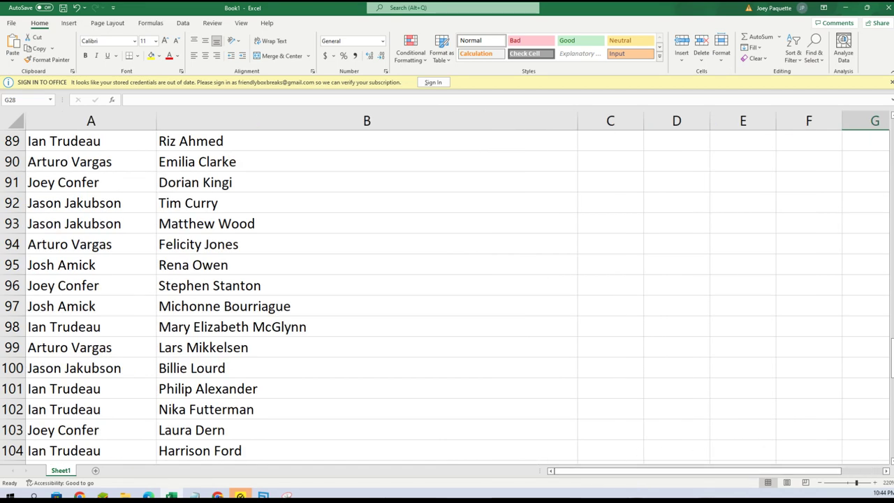
{"action": "scroll", "coordinate": [447, 293], "scroll_direction": "down", "scroll_amount": 2}
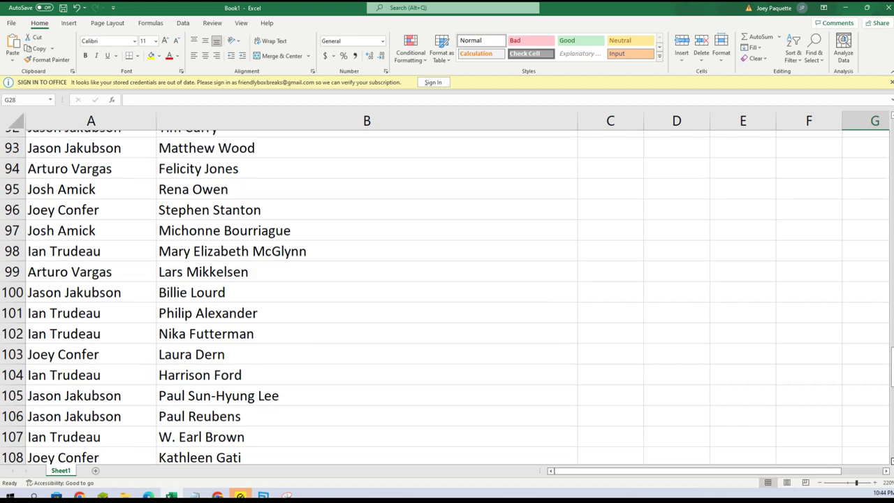
{"action": "scroll", "coordinate": [892, 462], "scroll_direction": "down", "scroll_amount": 2}
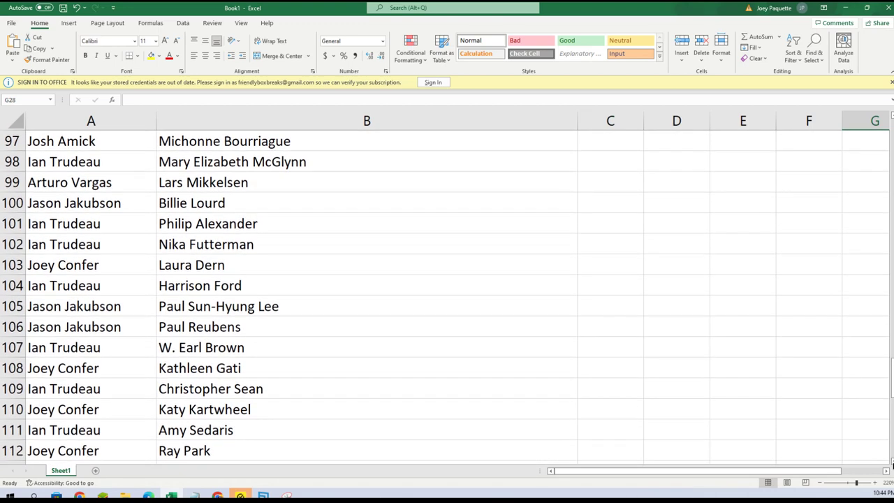
{"action": "scroll", "coordinate": [892, 463], "scroll_direction": "down", "scroll_amount": 2}
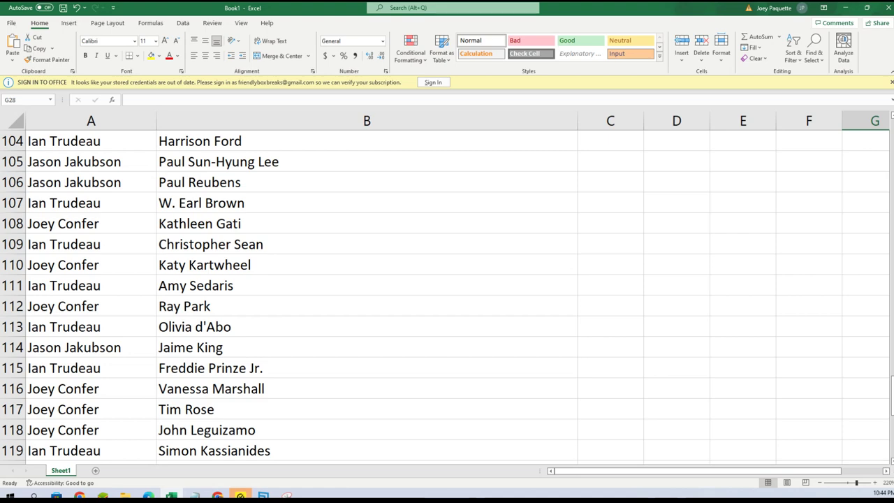
{"action": "scroll", "coordinate": [892, 463], "scroll_direction": "down", "scroll_amount": 2}
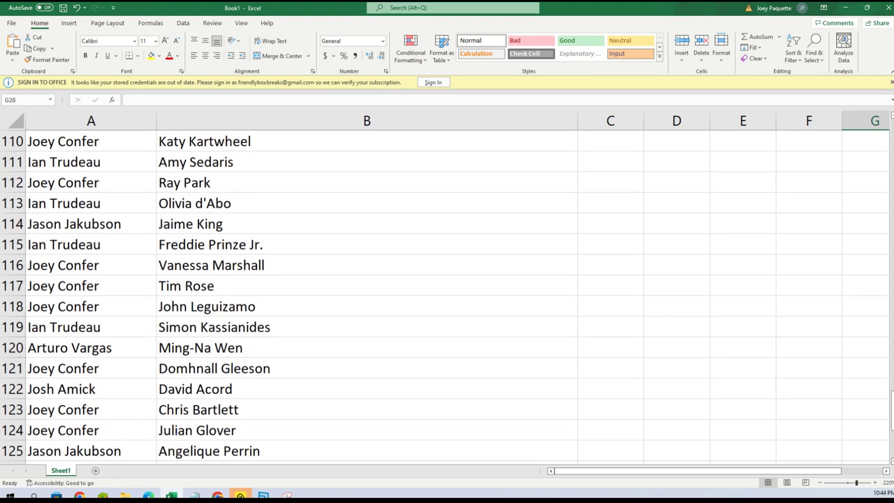
{"action": "scroll", "coordinate": [447, 297], "scroll_direction": "down", "scroll_amount": 3}
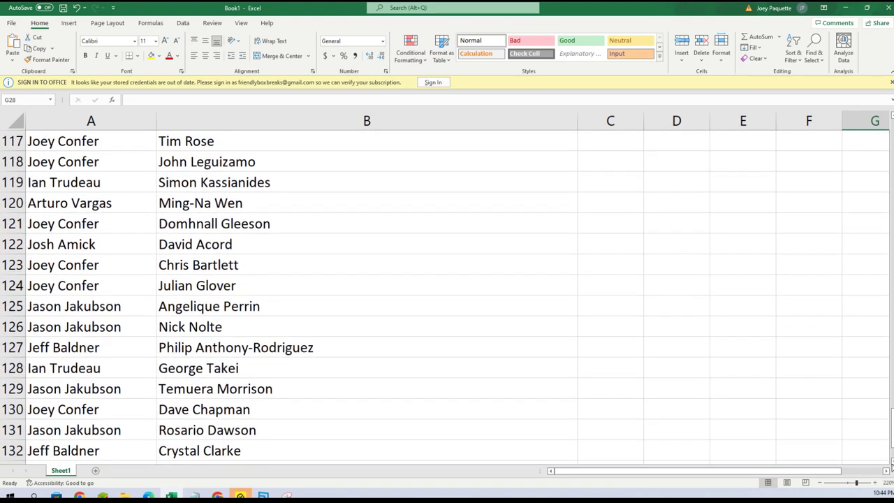
{"action": "scroll", "coordinate": [892, 462], "scroll_direction": "down", "scroll_amount": 1}
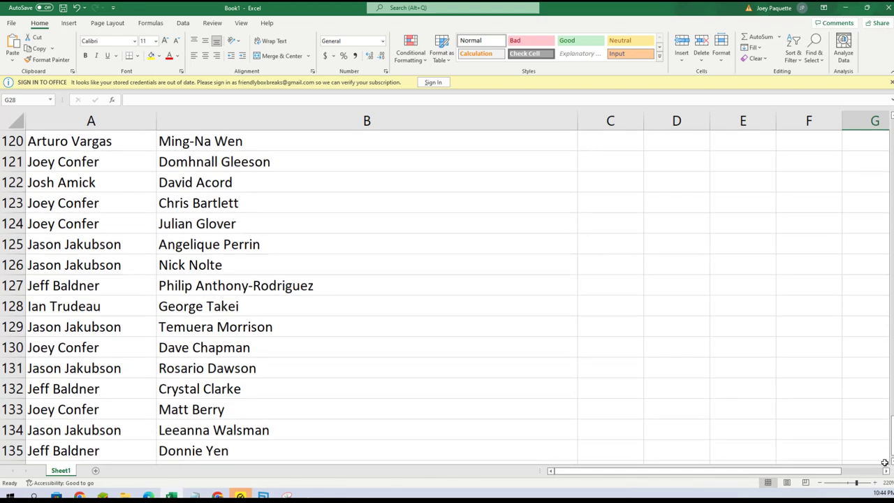
{"action": "scroll", "coordinate": [447, 297], "scroll_direction": "down", "scroll_amount": 1}
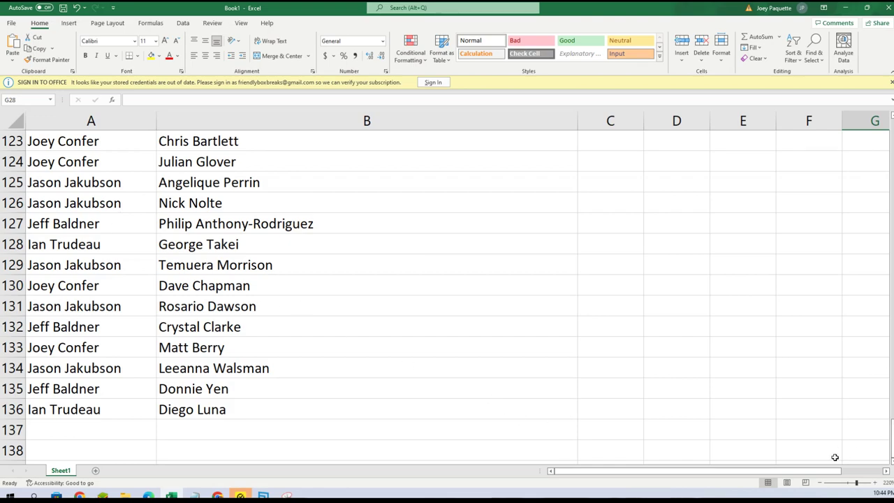
Step: Sort the whole sheet by column B on cell values from A to Z, keeping each participant paired with their signer
{"action": "left_click", "coordinate": [823, 482]}
{"action": "left_click", "coordinate": [822, 482]}
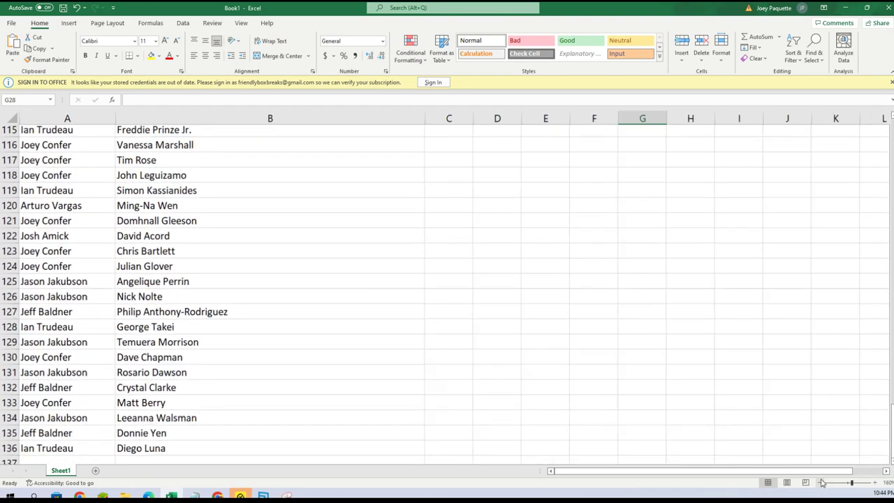
{"action": "left_click", "coordinate": [822, 482]}
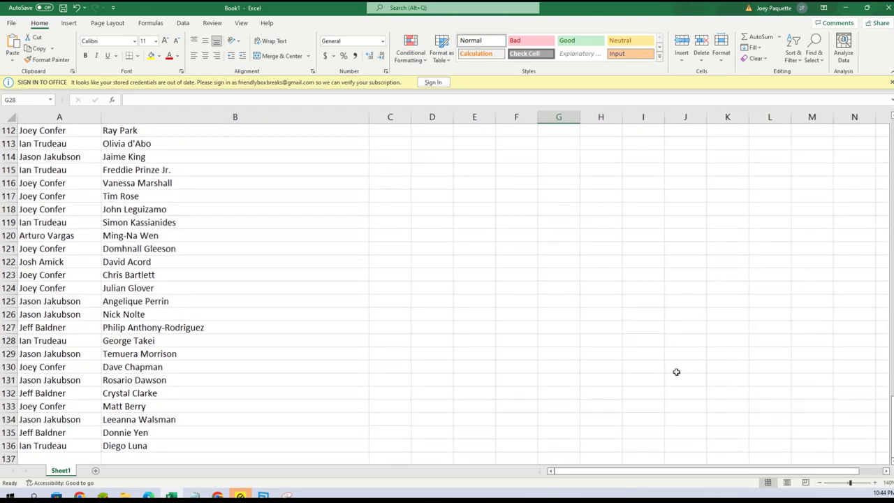
{"action": "left_click", "coordinate": [10, 112]}
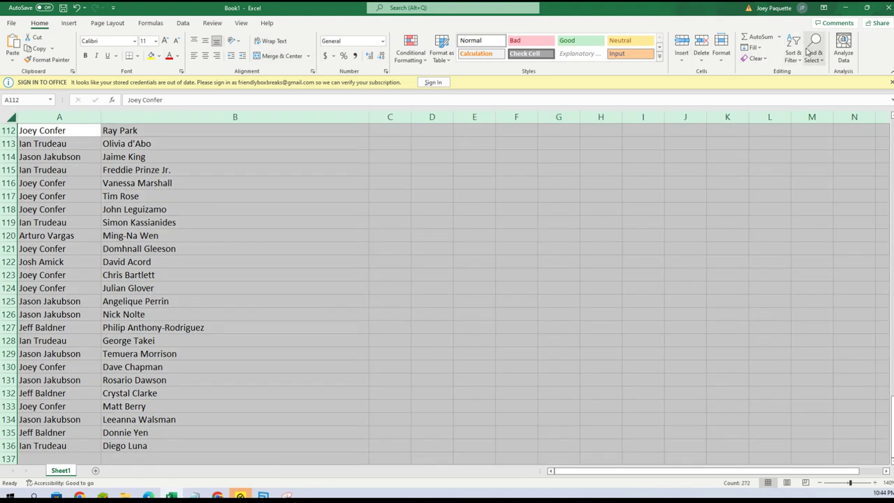
{"action": "left_click", "coordinate": [793, 52]}
{"action": "left_click", "coordinate": [803, 103]}
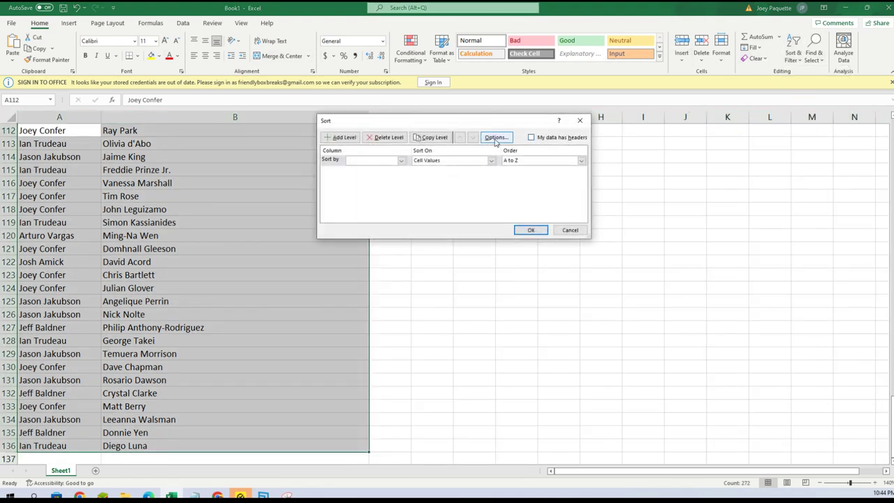
{"action": "left_click", "coordinate": [401, 161]}
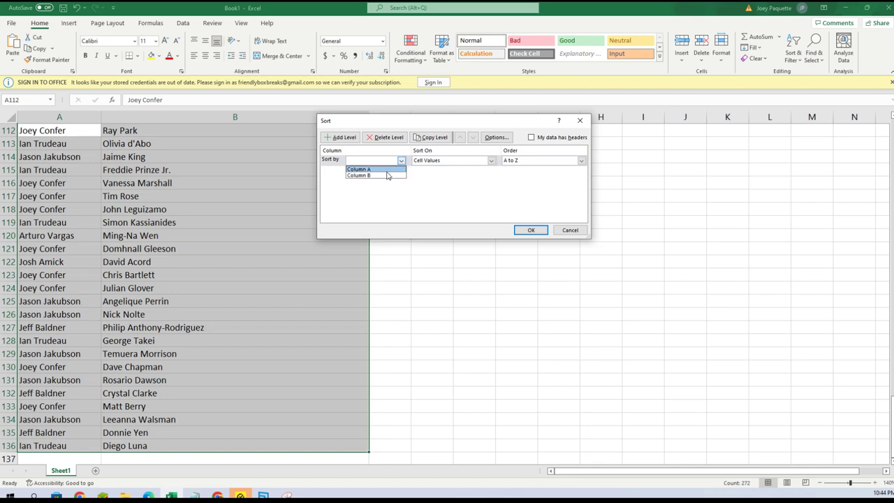
{"action": "left_click", "coordinate": [388, 175]}
{"action": "left_click", "coordinate": [525, 229]}
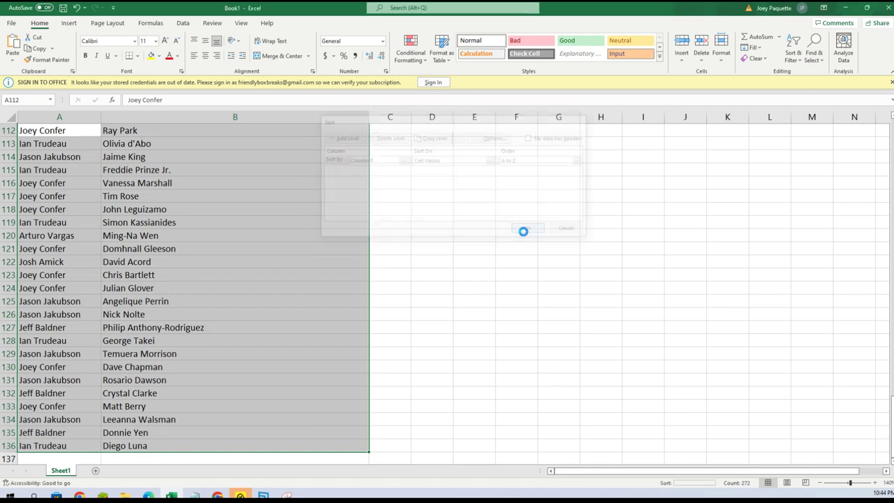
{"action": "scroll", "coordinate": [309, 206], "scroll_direction": "up", "scroll_amount": 8}
{"action": "scroll", "coordinate": [309, 206], "scroll_direction": "up", "scroll_amount": 20}
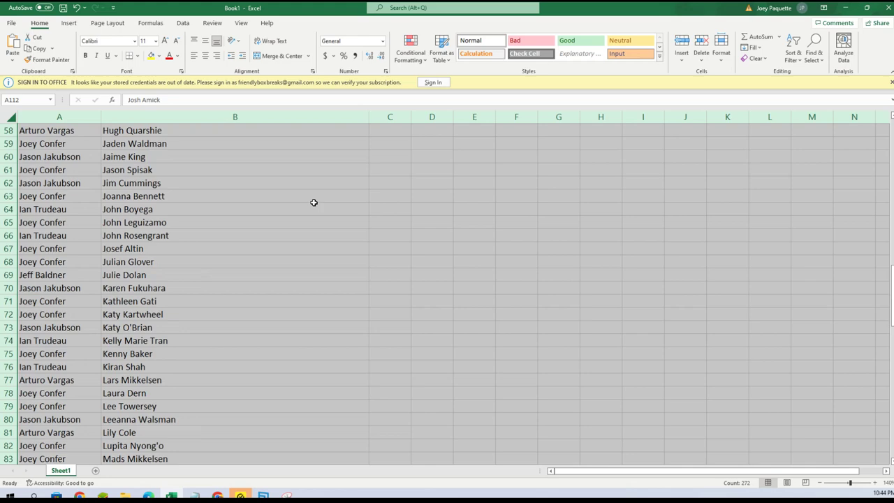